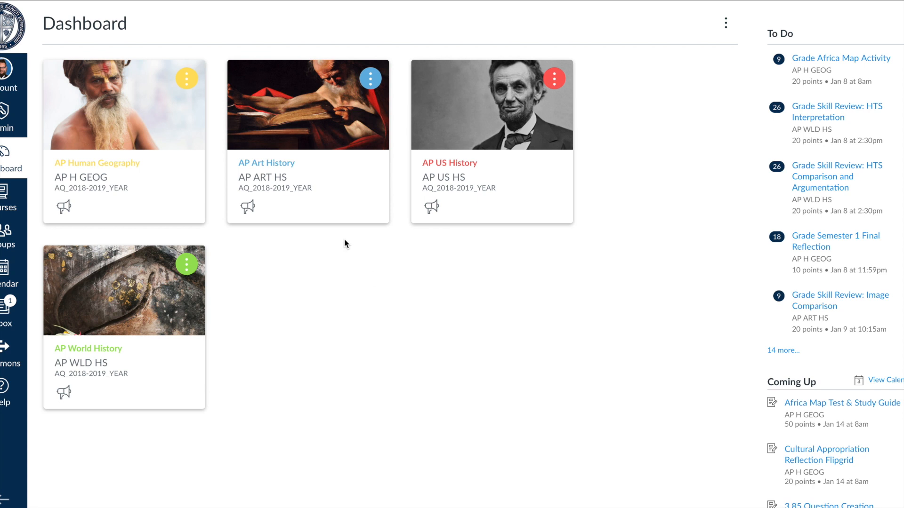
# Open the AP H GEOG course and go to its Modules page.
pyautogui.click(137, 119)
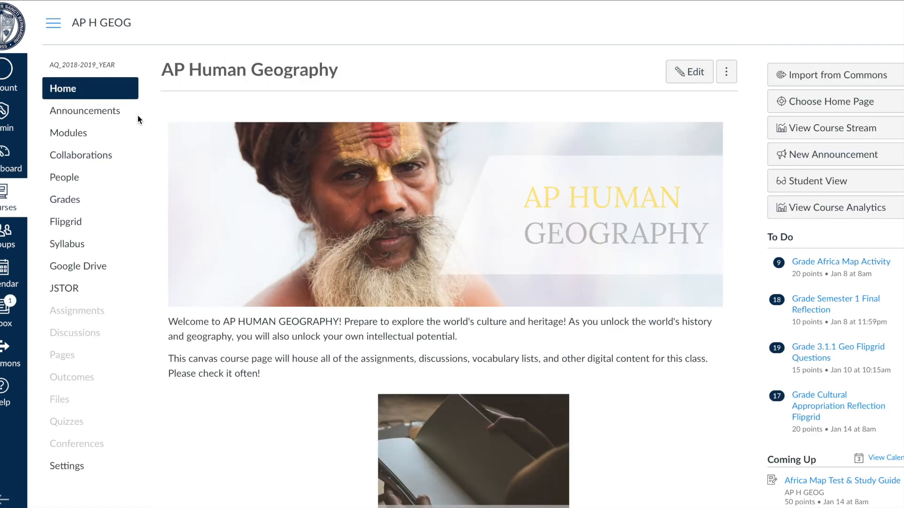
pyautogui.click(66, 136)
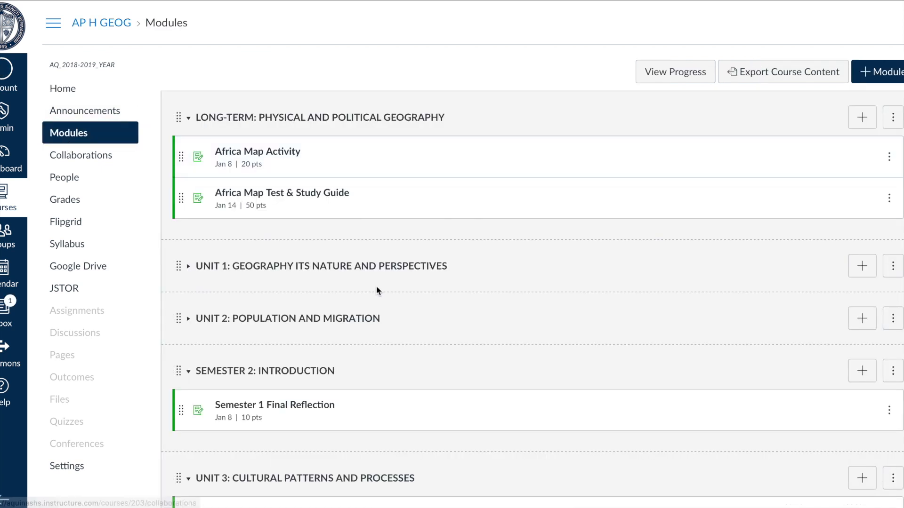
# Scroll through the course modules to review the units and their items.
pyautogui.scroll(-15, 427, 320)
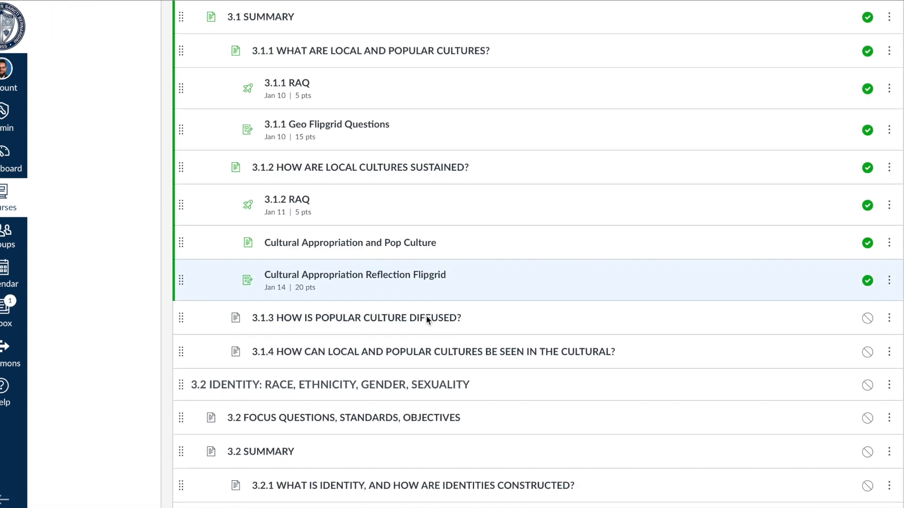
pyautogui.scroll(-1, 427, 320)
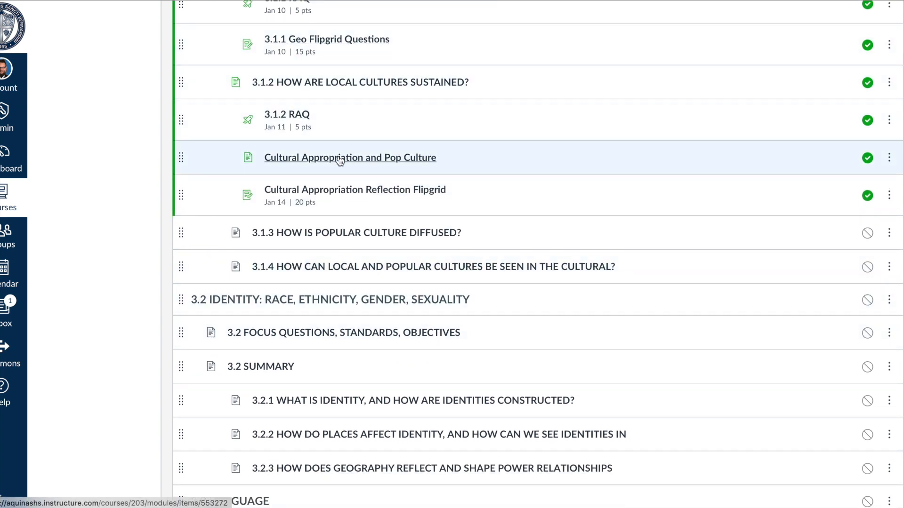
pyautogui.scroll(5, 307, 189)
pyautogui.scroll(-4, 307, 188)
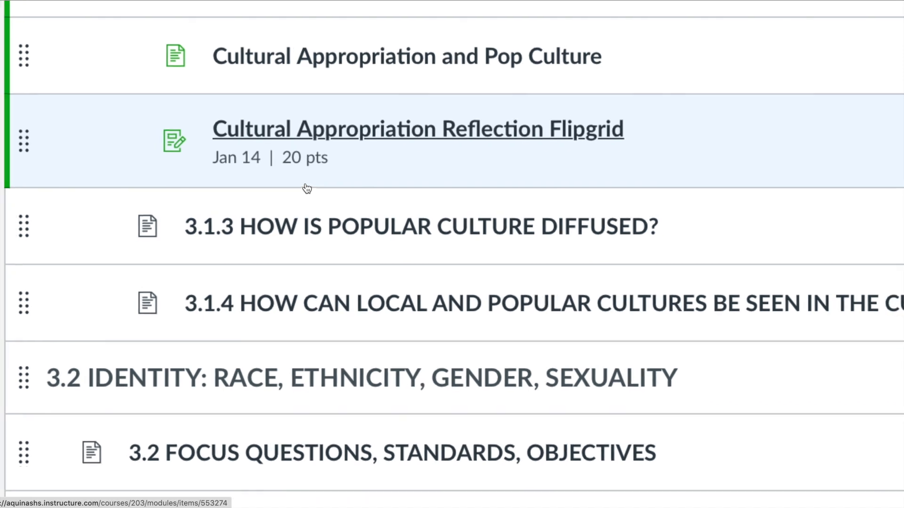
pyautogui.scroll(-2, 307, 189)
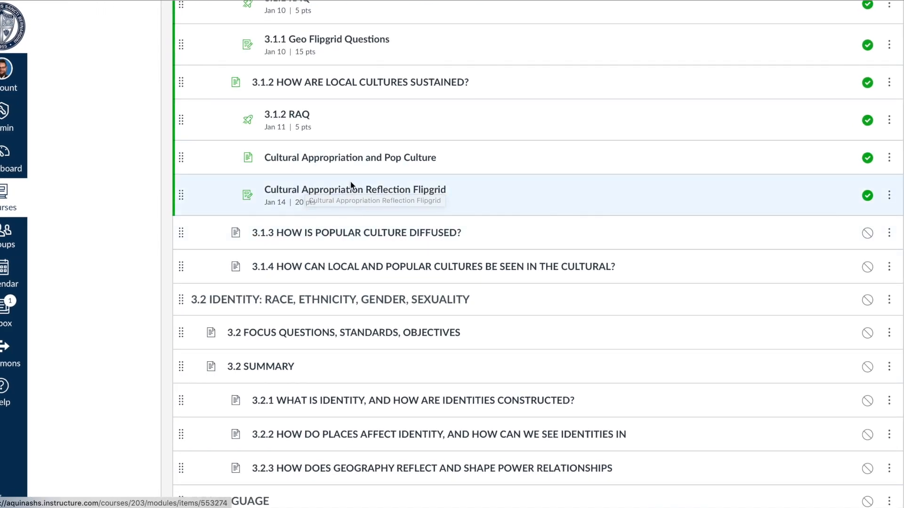
pyautogui.scroll(-1, 349, 212)
pyautogui.scroll(3, 349, 212)
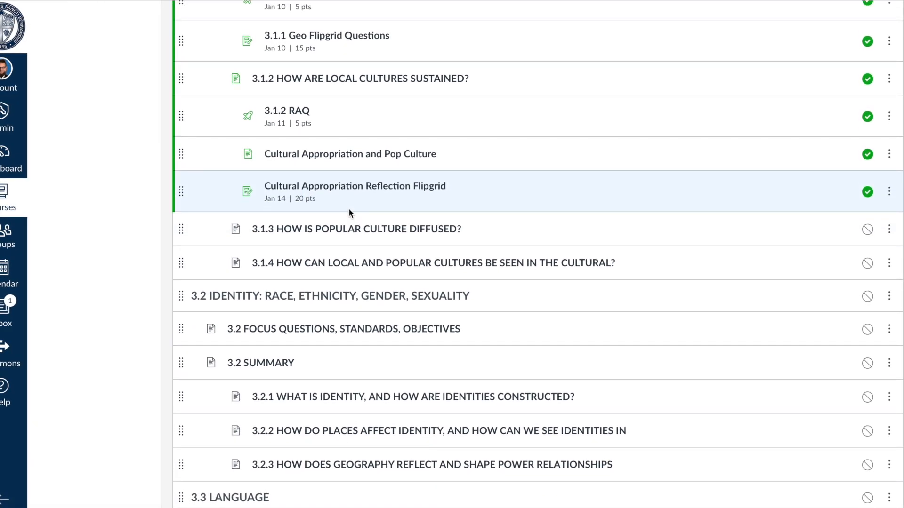
pyautogui.scroll(10, 349, 211)
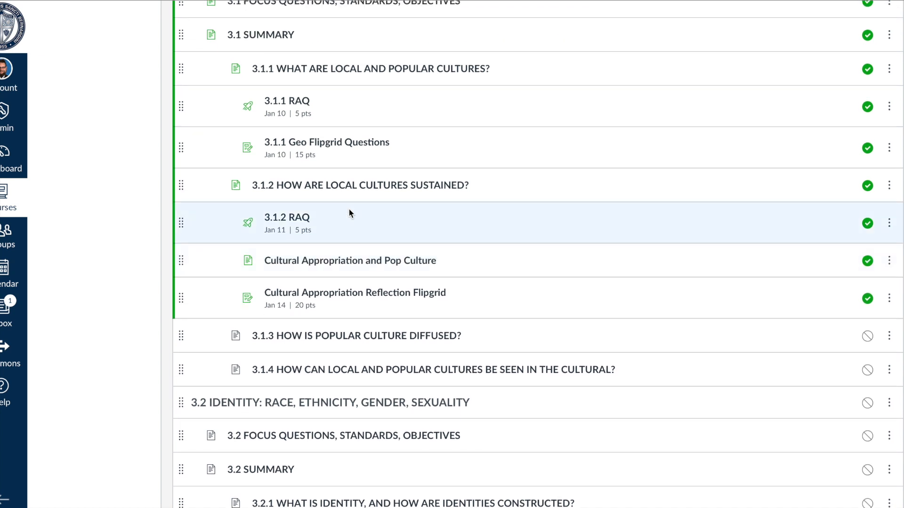
pyautogui.scroll(3, 349, 213)
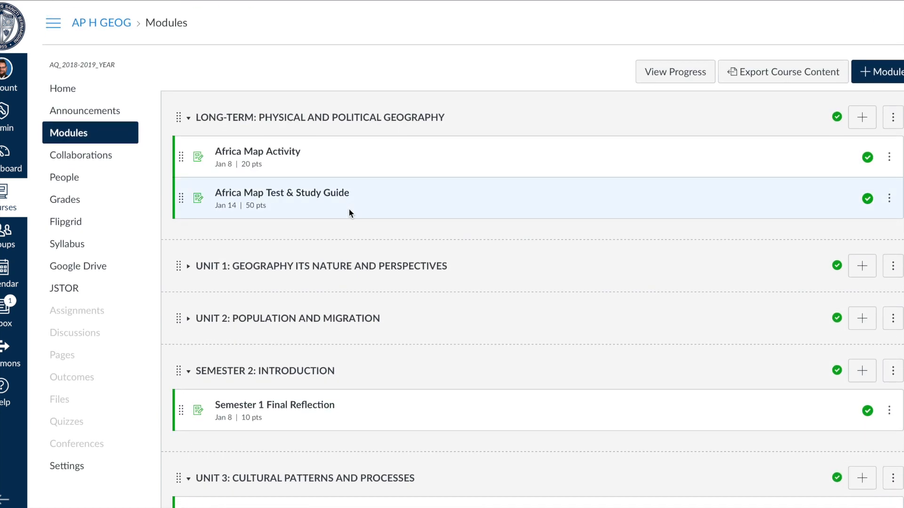
pyautogui.scroll(-1, 349, 213)
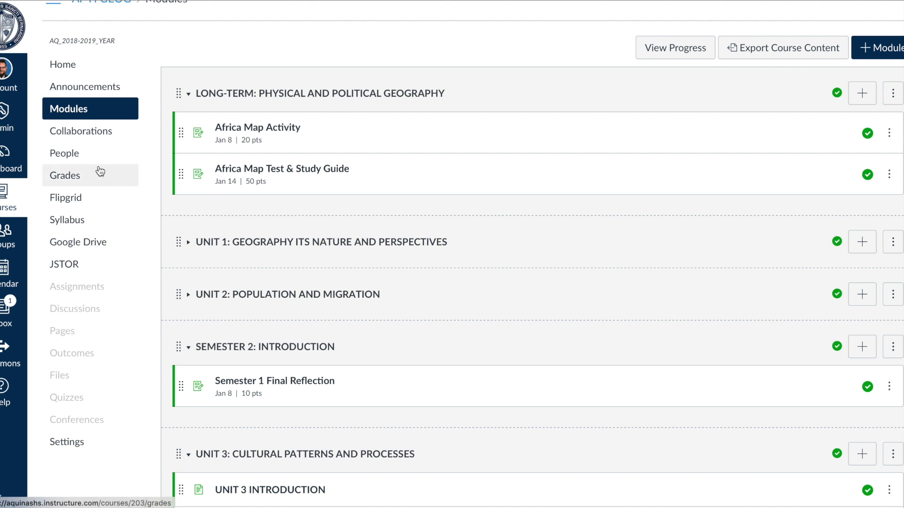
# Open the course gradebook and scroll across its assignment columns.
pyautogui.click(81, 176)
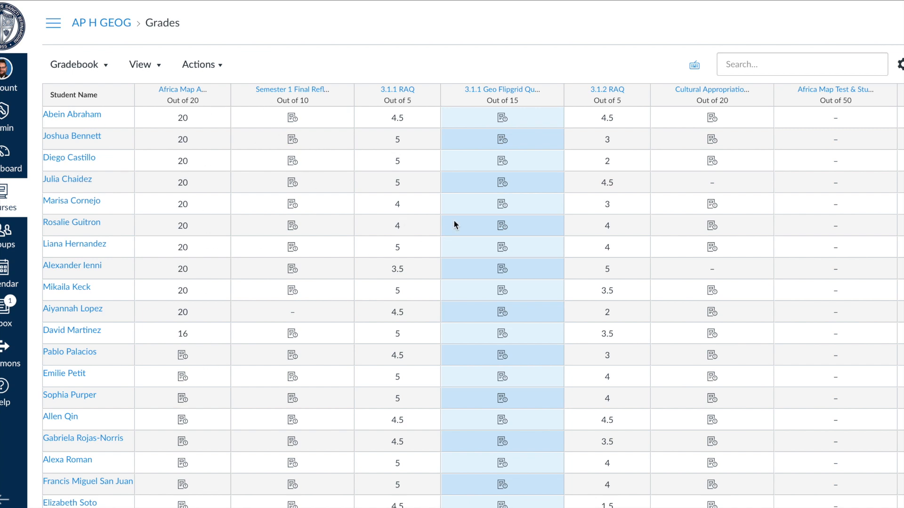
pyautogui.hscroll(5, 347, 182)
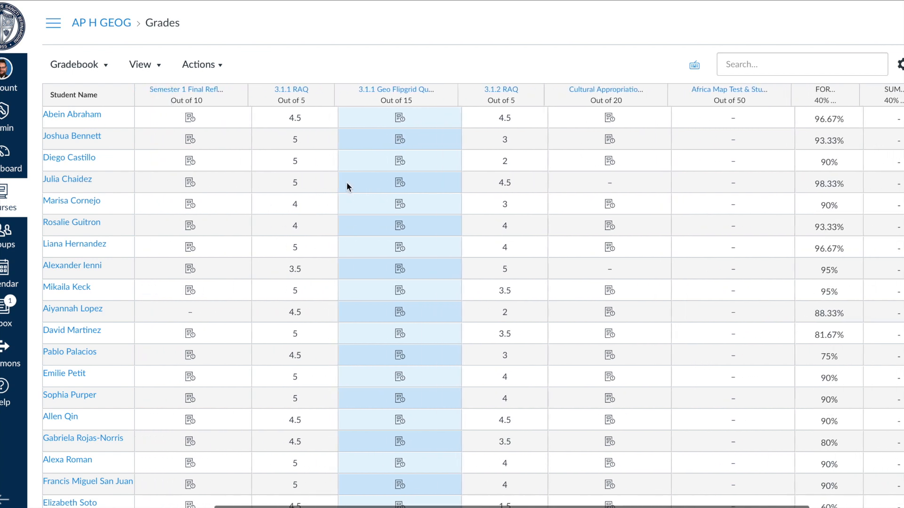
pyautogui.hscroll(-5, 347, 182)
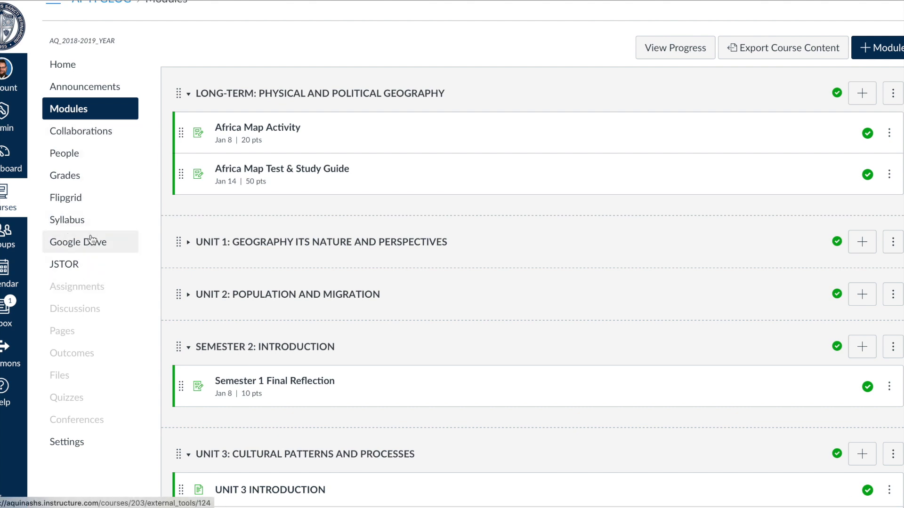
# Open the course Assignments page and review the assignment groups and their items.
pyautogui.click(90, 288)
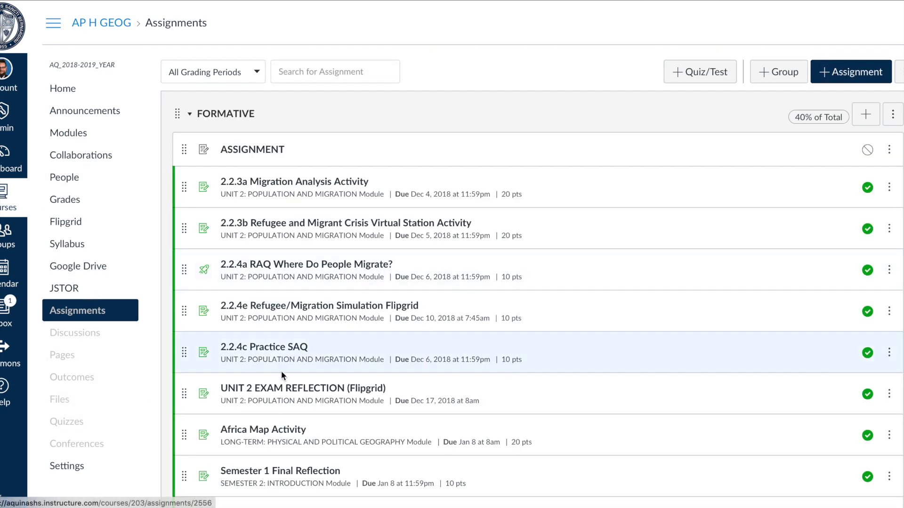
pyautogui.scroll(-5, 281, 371)
pyautogui.scroll(5, 281, 371)
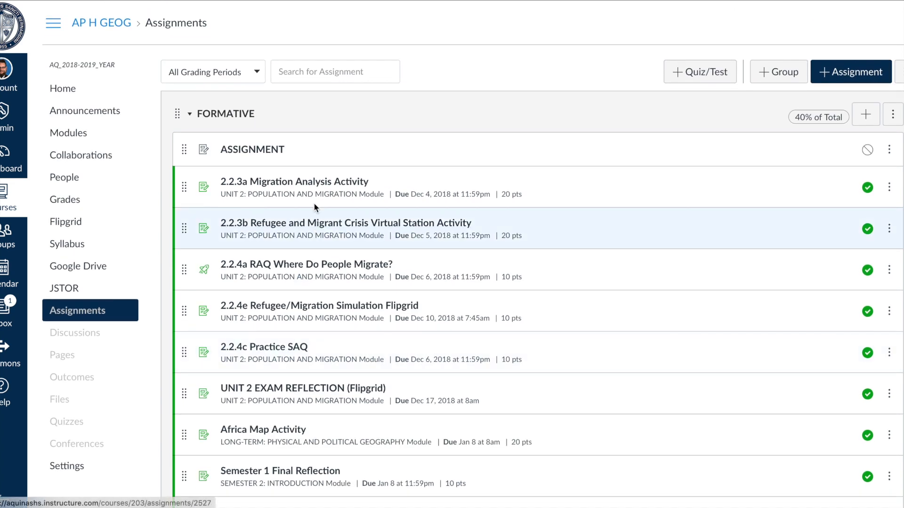
pyautogui.scroll(-6, 292, 438)
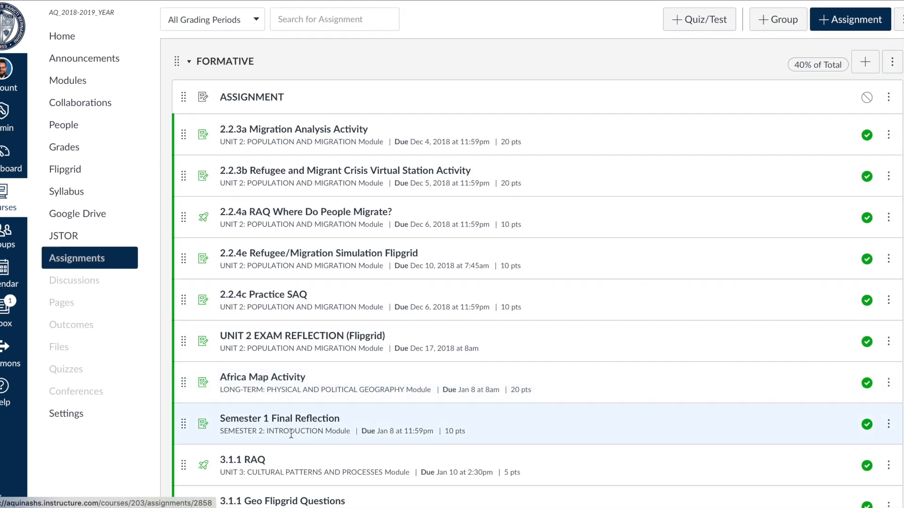
pyautogui.scroll(2, 291, 438)
pyautogui.scroll(4, 290, 433)
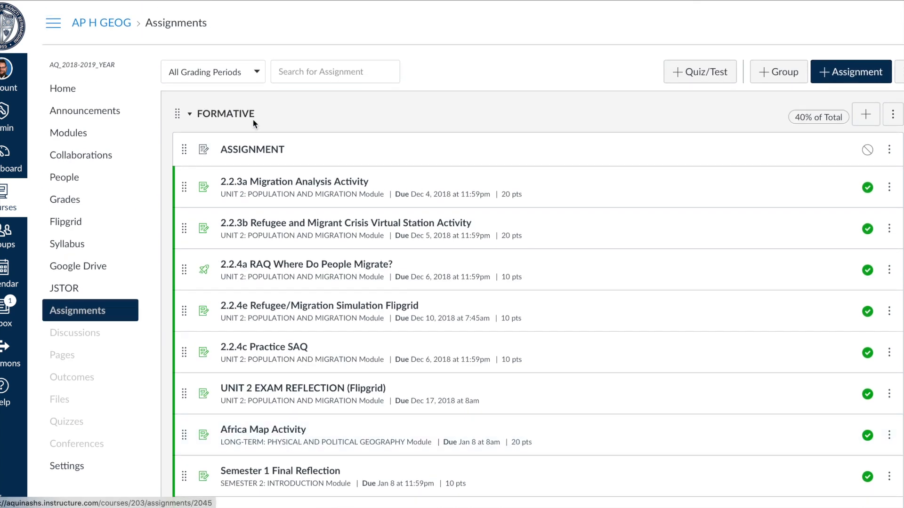
pyautogui.scroll(-10, 281, 309)
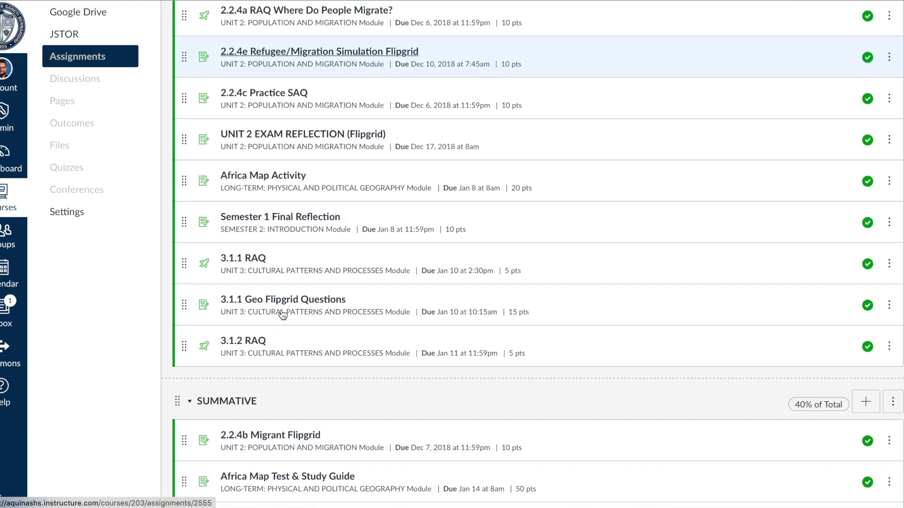
pyautogui.scroll(8, 273, 360)
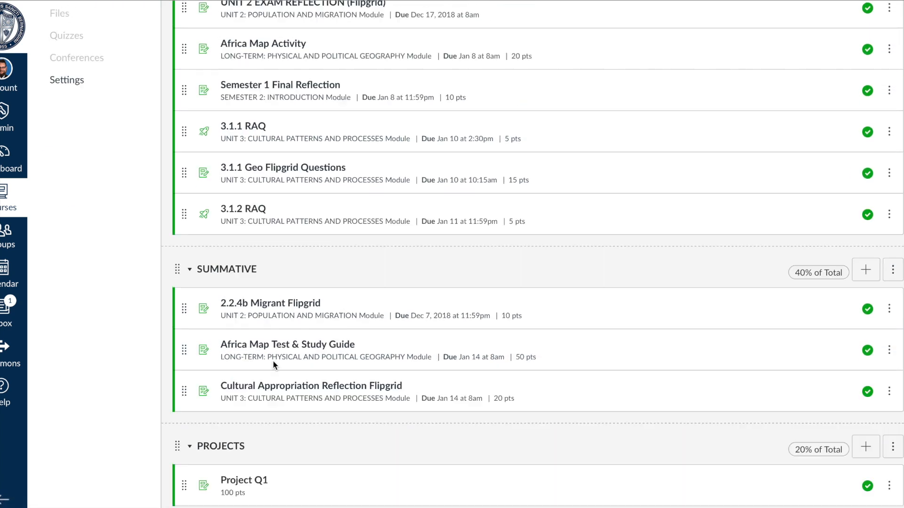
pyautogui.scroll(2, 273, 360)
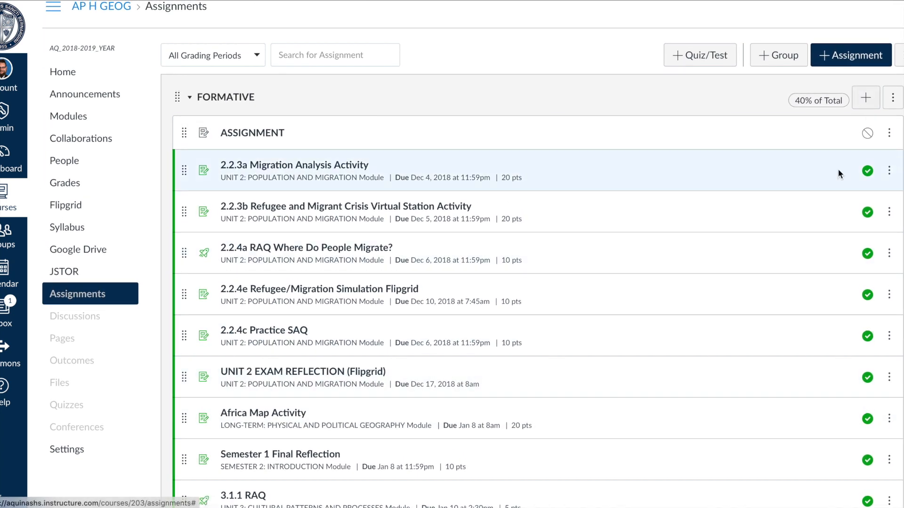
pyautogui.scroll(1, 821, 193)
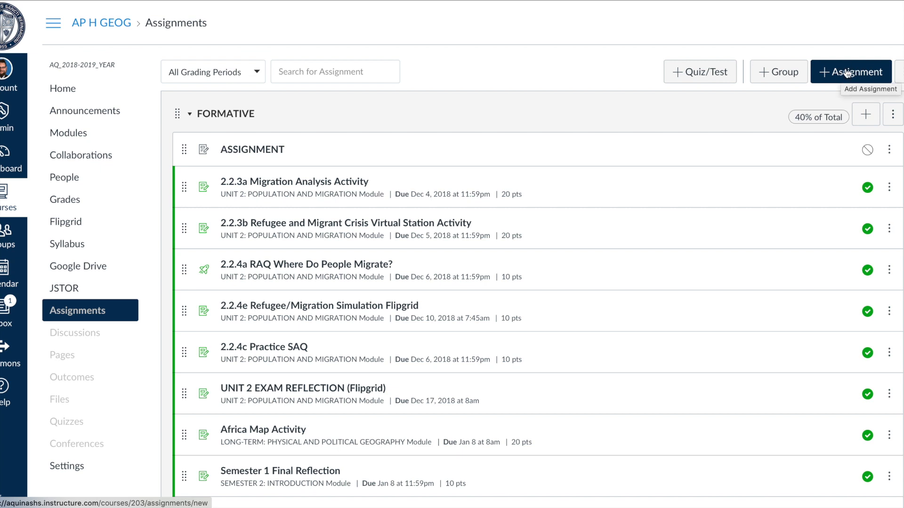
# Create a new assignment named "1/14/19 WEEKLY PARTICIPATION".
pyautogui.click(858, 70)
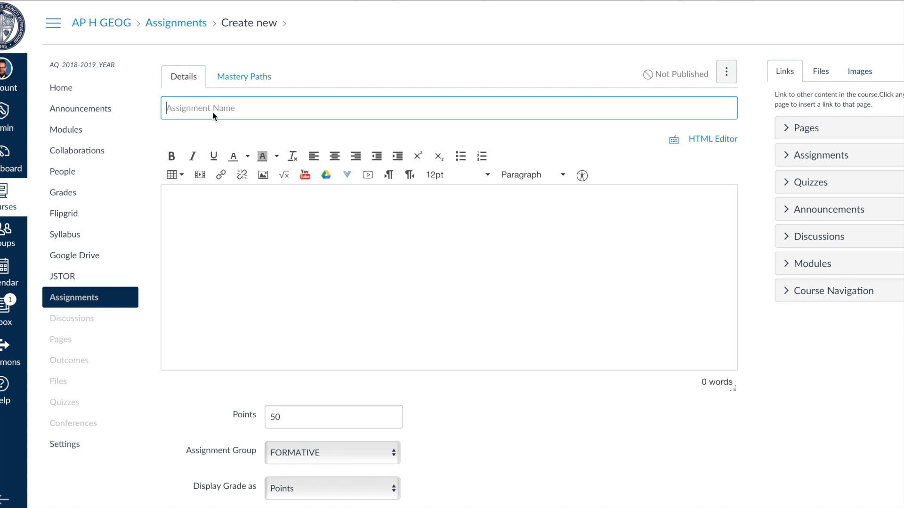
pyautogui.write('1/14/19 WEEKLY PARTICIPATION')
# Write the description "This is a graded participation of the weekly class work".
pyautogui.click(373, 215)
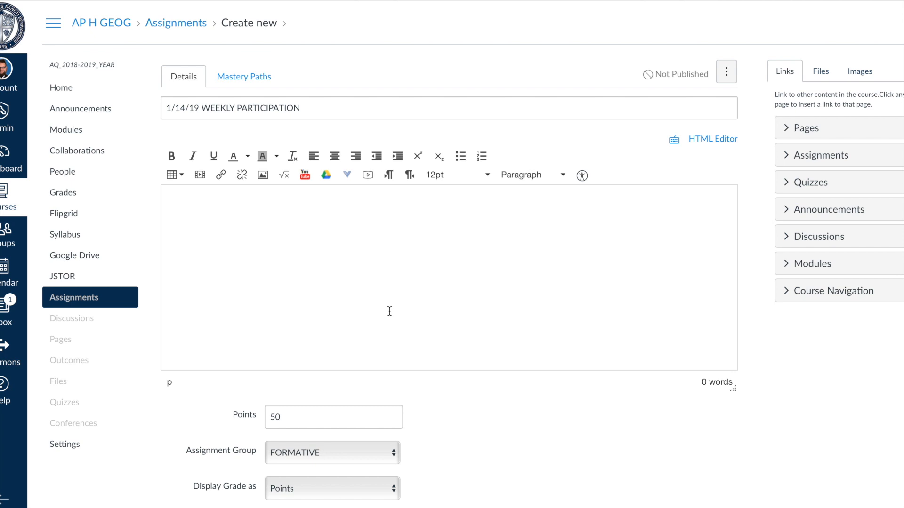
pyautogui.write('This is a graded partic')
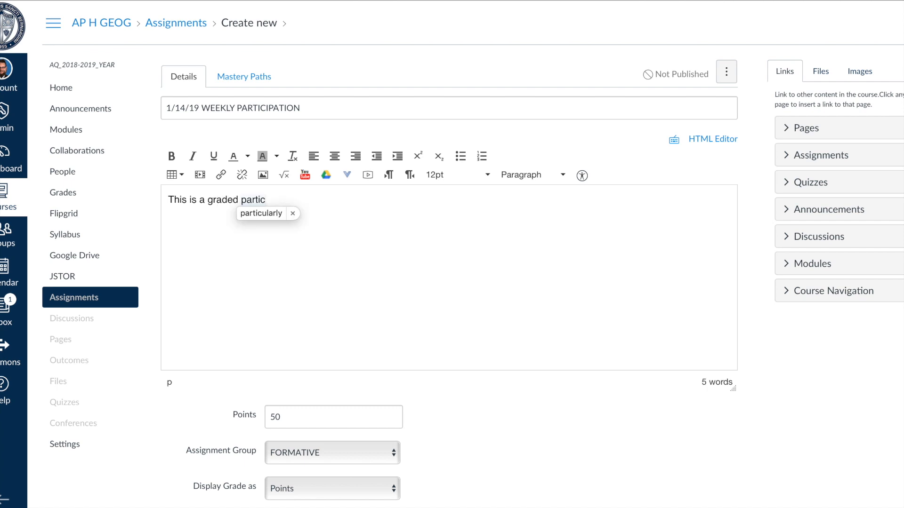
pyautogui.write('ipation ')
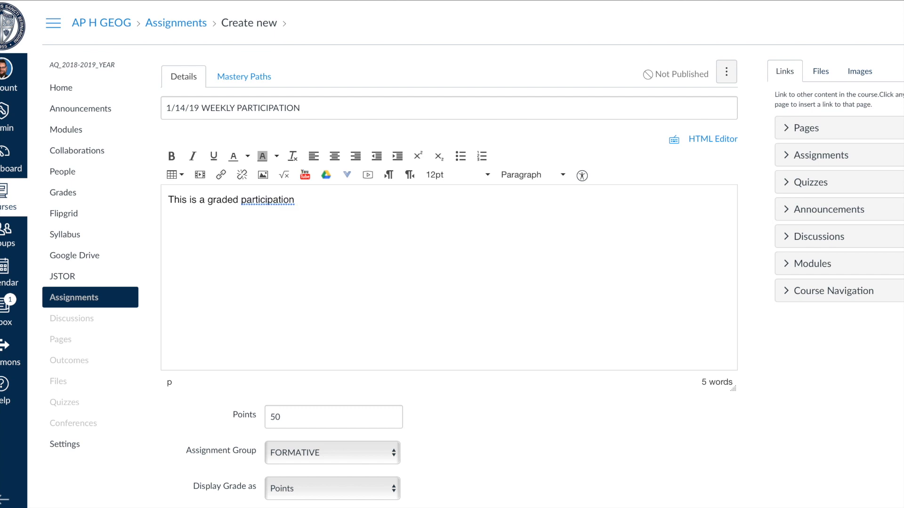
pyautogui.write('of the weekly class work')
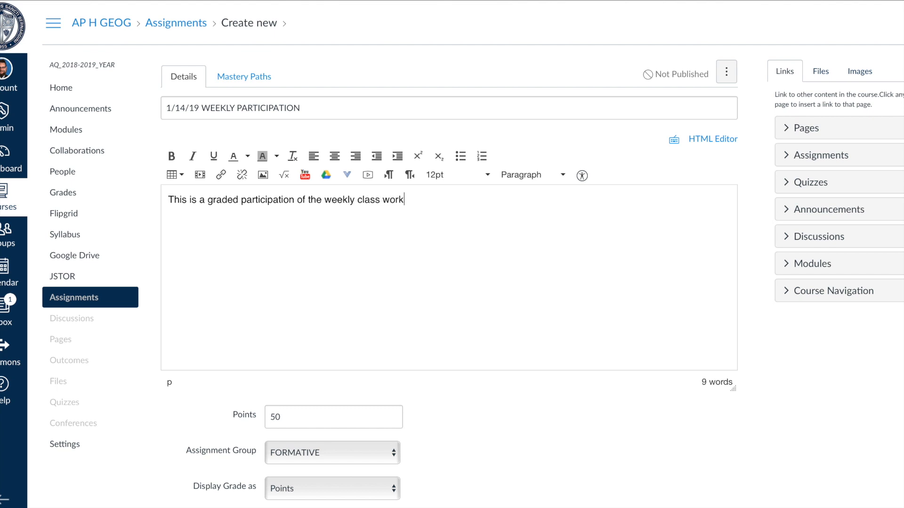
# Set the assignment's points to 10, keeping it in the FORMATIVE group.
pyautogui.scroll(-1, 452, 282)
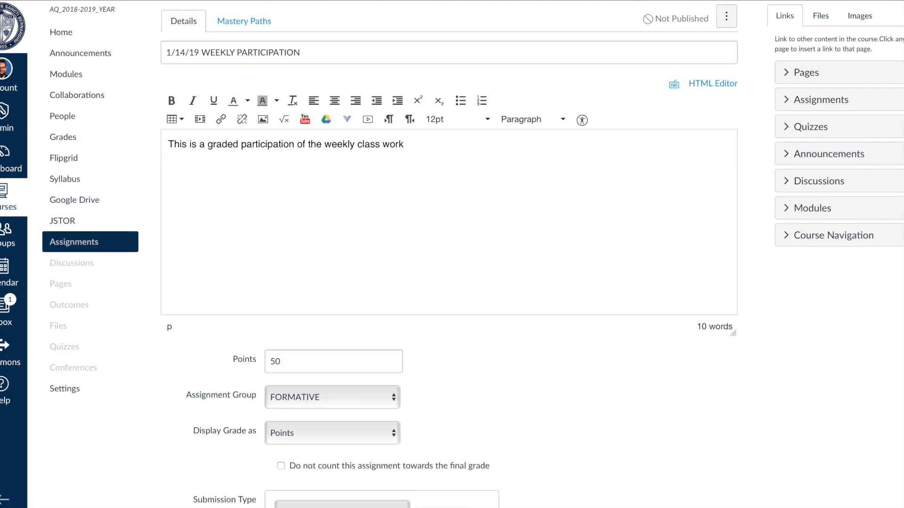
pyautogui.scroll(-1, 315, 317)
pyautogui.click(290, 315)
pyautogui.press('BackSpace')
pyautogui.press('BackSpace')
pyautogui.write('10')
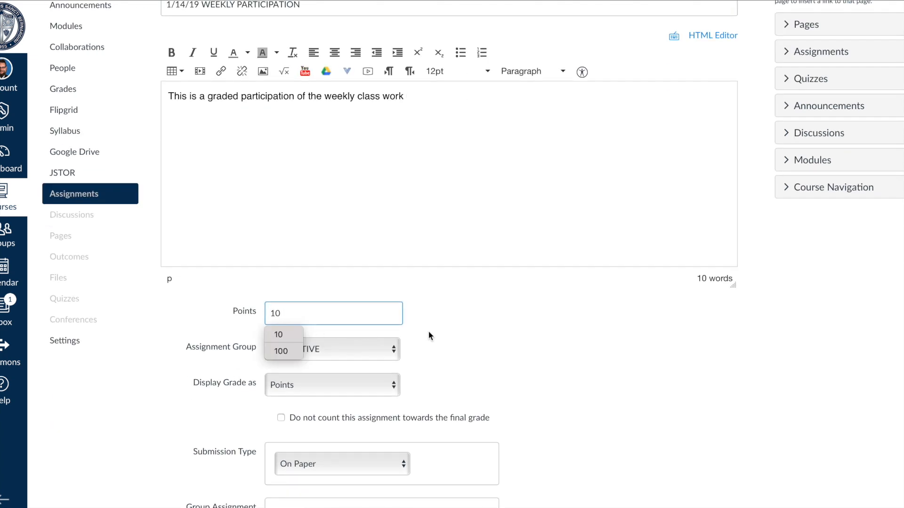
pyautogui.click(429, 331)
pyautogui.click(368, 344)
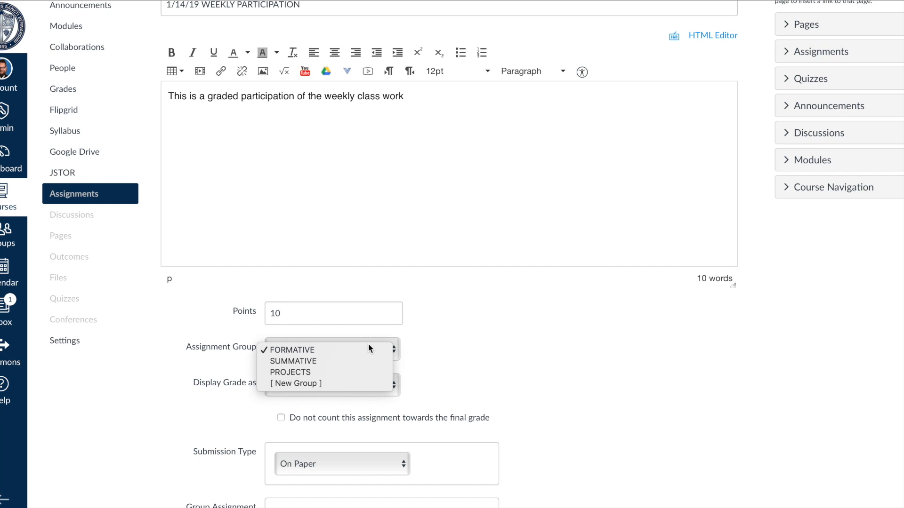
pyautogui.click(454, 346)
# Set the submission type to No Submission.
pyautogui.scroll(-3, 454, 344)
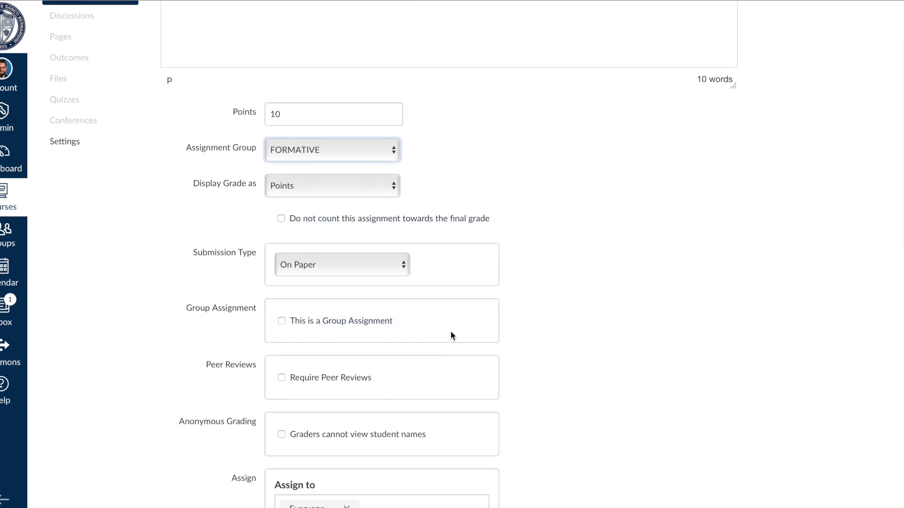
pyautogui.click(403, 266)
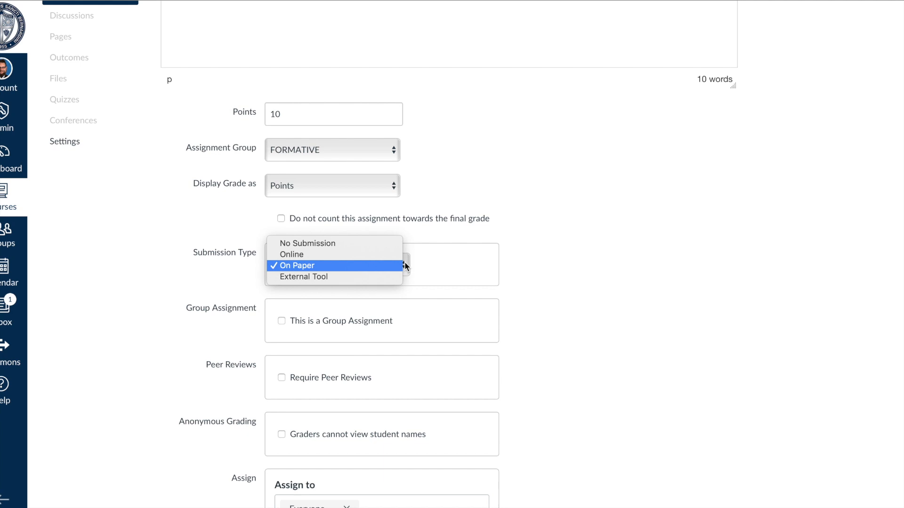
pyautogui.click(363, 243)
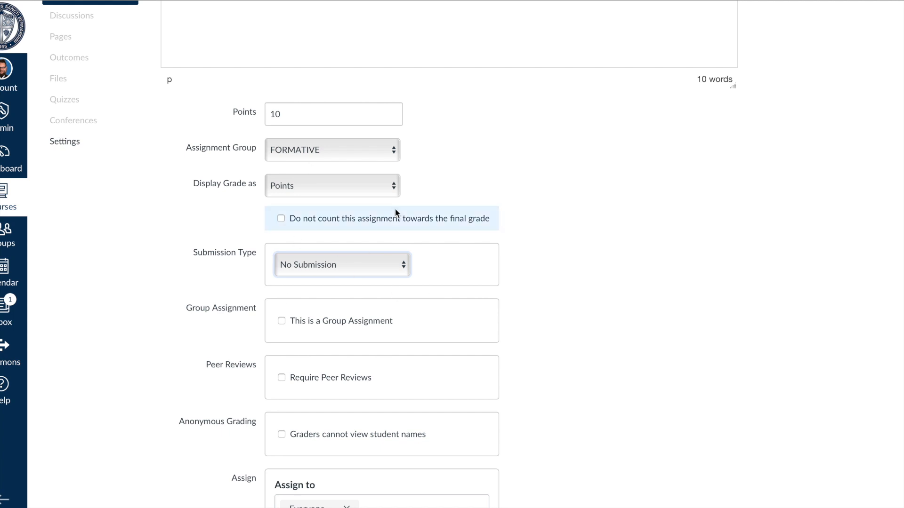
# Set the due date to January 18, 2019 using the date picker.
pyautogui.scroll(-5, 481, 316)
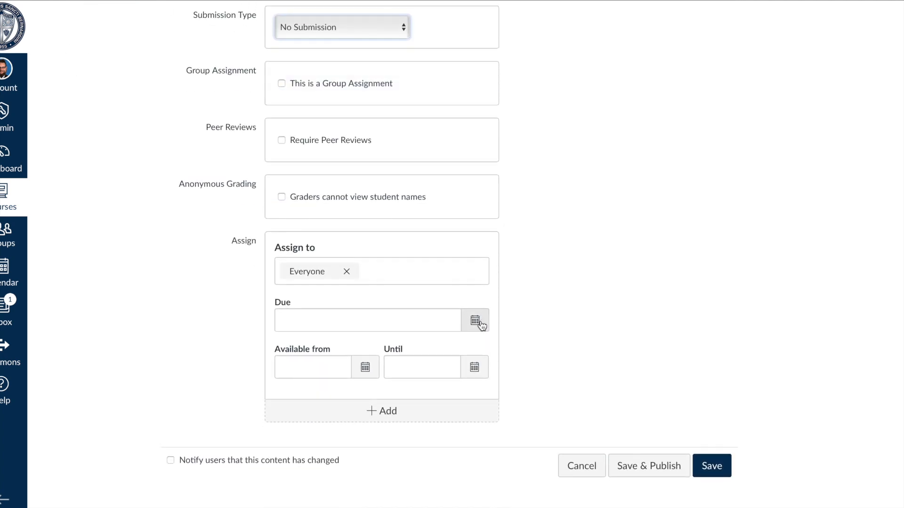
pyautogui.click(481, 323)
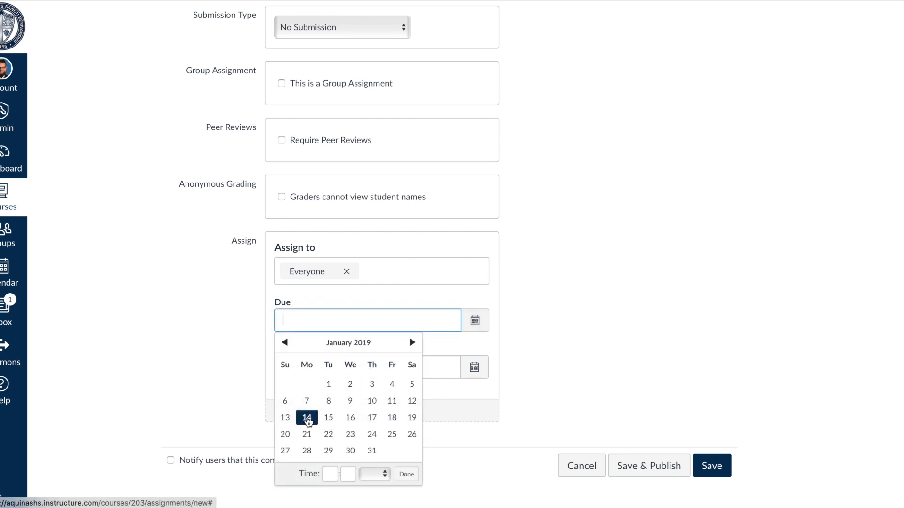
pyautogui.click(393, 418)
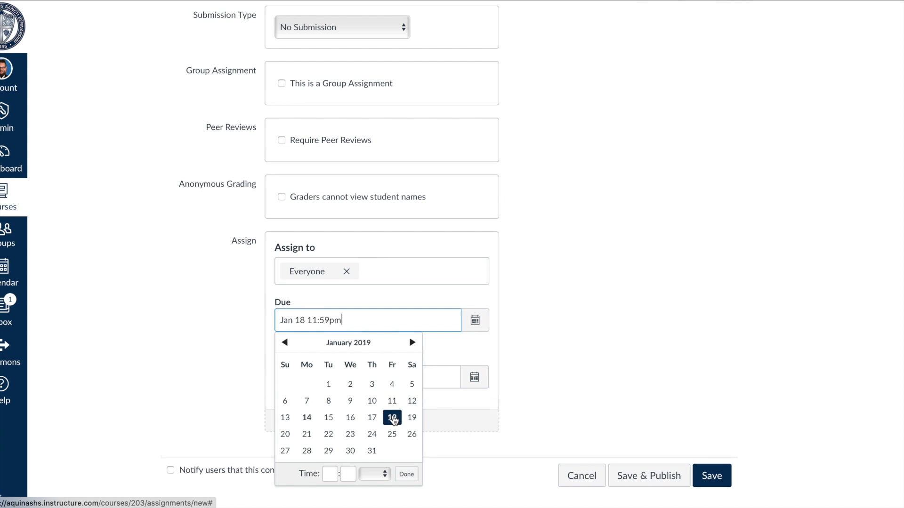
# Close the date picker and save and publish the new assignment.
pyautogui.click(406, 475)
pyautogui.scroll(10, 591, 397)
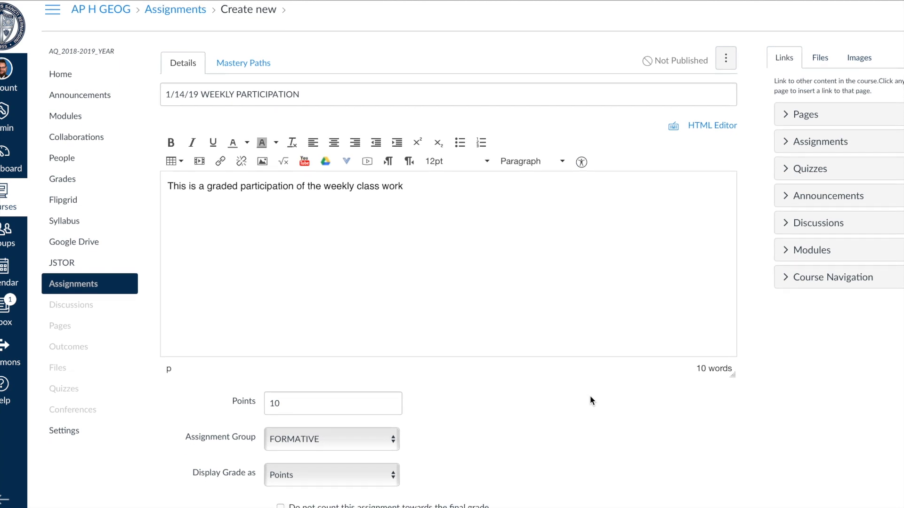
pyautogui.scroll(-10, 591, 396)
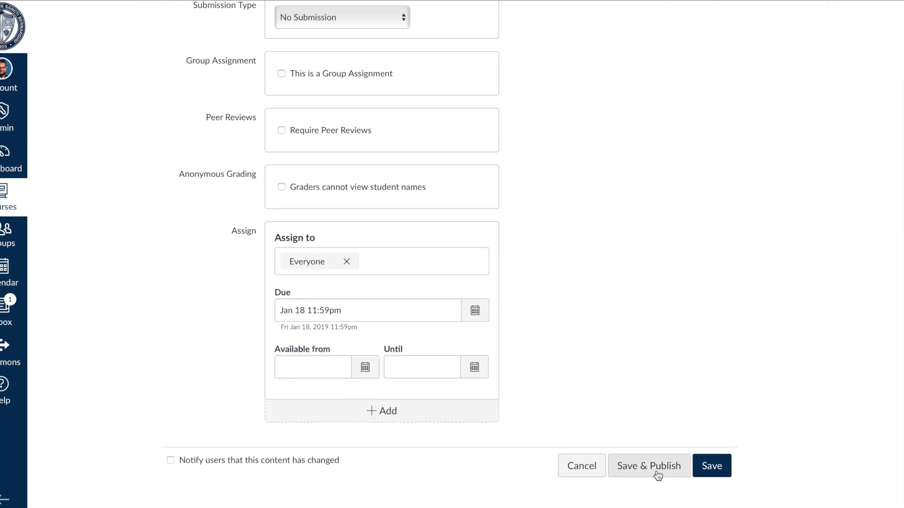
pyautogui.click(655, 466)
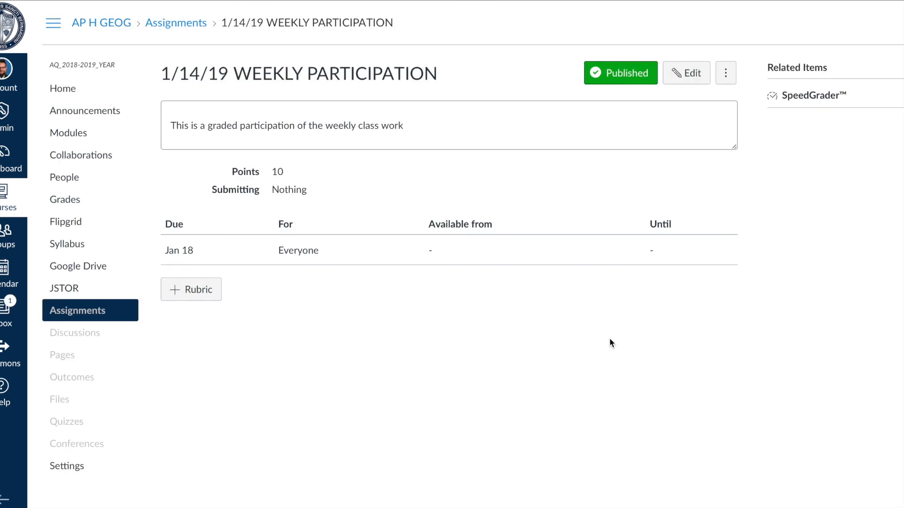
# Open the course Modules page and scroll through the modules.
pyautogui.click(76, 133)
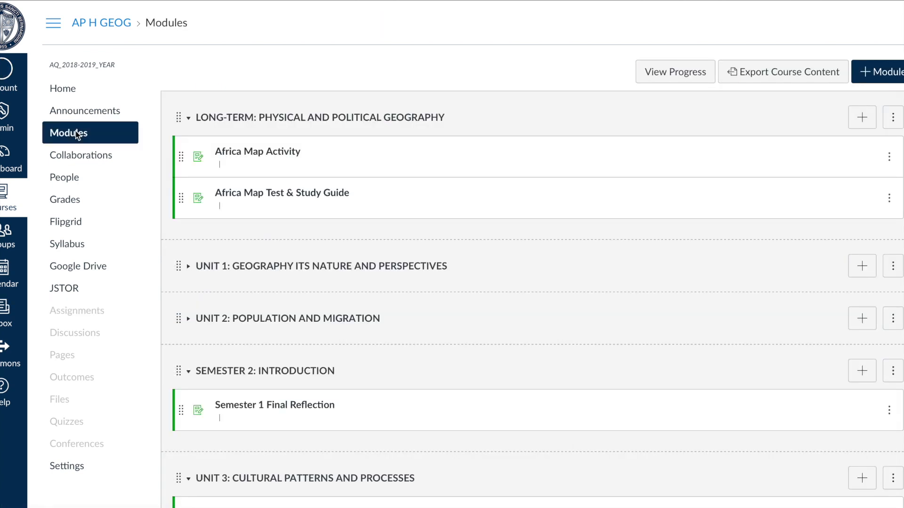
pyautogui.scroll(-5, 401, 207)
pyautogui.scroll(-7, 401, 210)
pyautogui.scroll(3, 401, 209)
pyautogui.scroll(-10, 401, 209)
pyautogui.scroll(-8, 401, 209)
pyautogui.scroll(20, 401, 210)
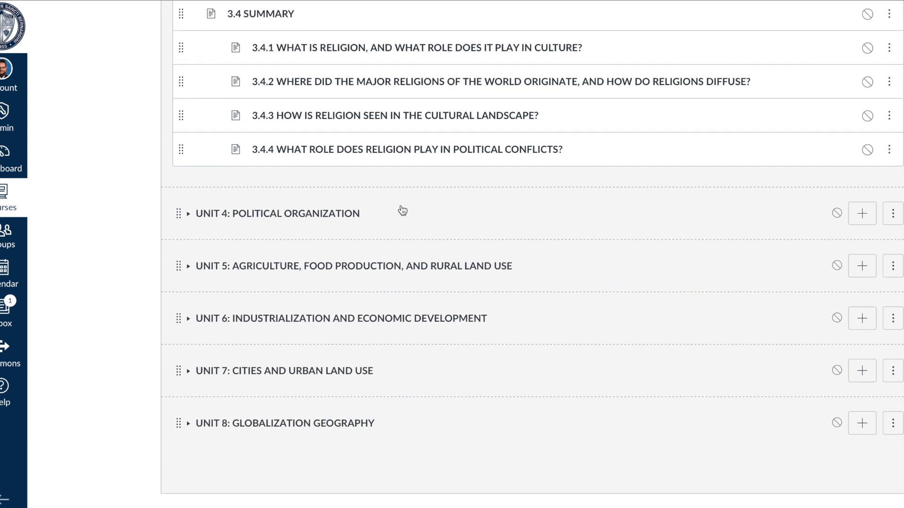
pyautogui.scroll(8, 402, 208)
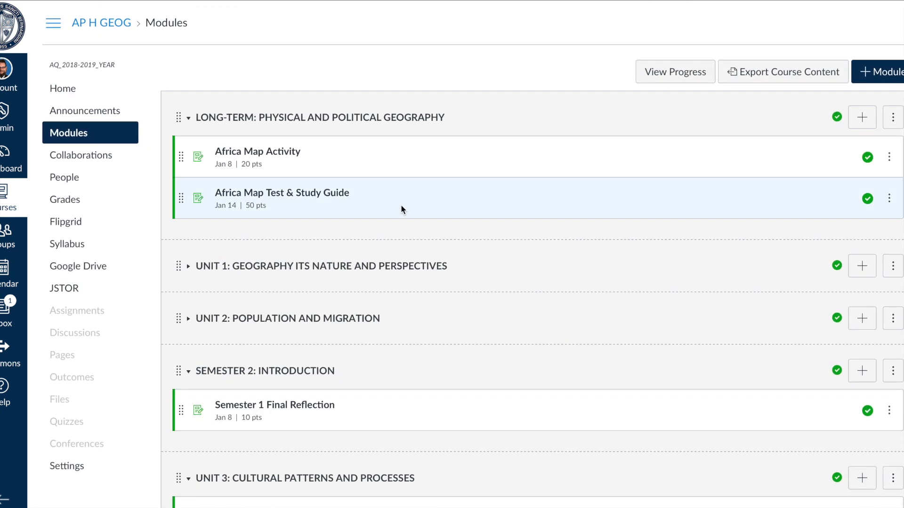
# Open the Gradebook and scroll across to the 1/14/19 WEEKLY PARTICIPATION column.
pyautogui.click(73, 201)
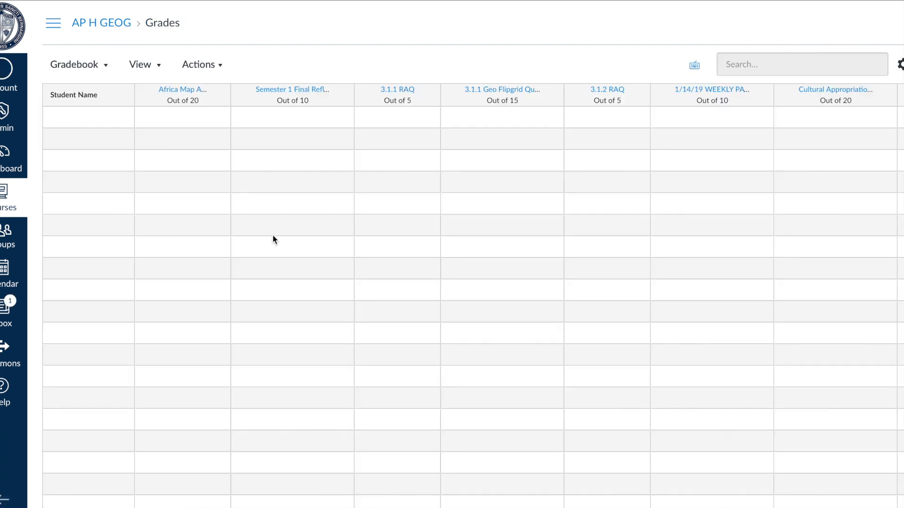
pyautogui.hscroll(2, 488, 222)
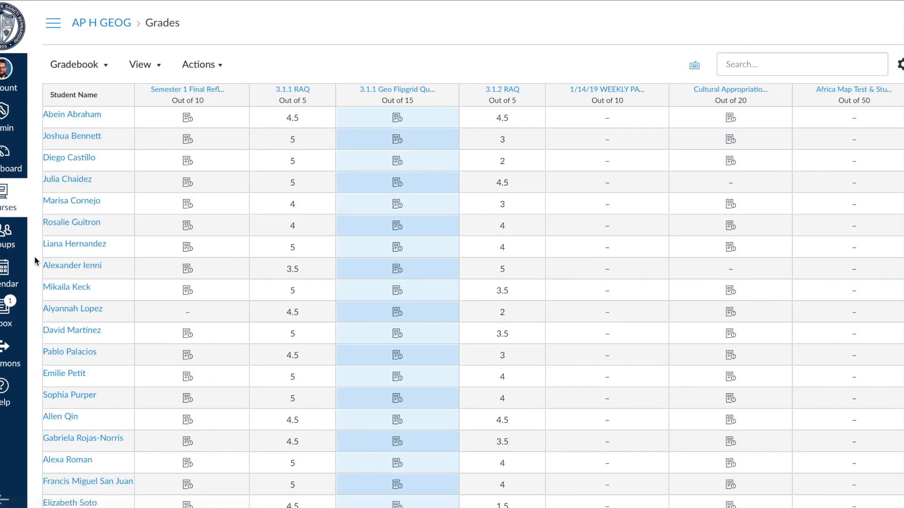
# Open the Calendar, find the assignment on January 18, and open it from its event popup.
pyautogui.click(2, 273)
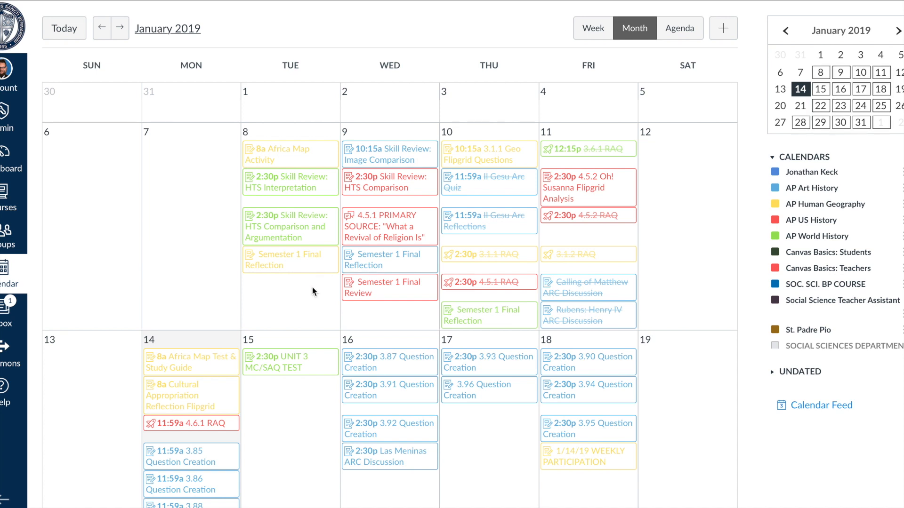
pyautogui.scroll(-3, 312, 288)
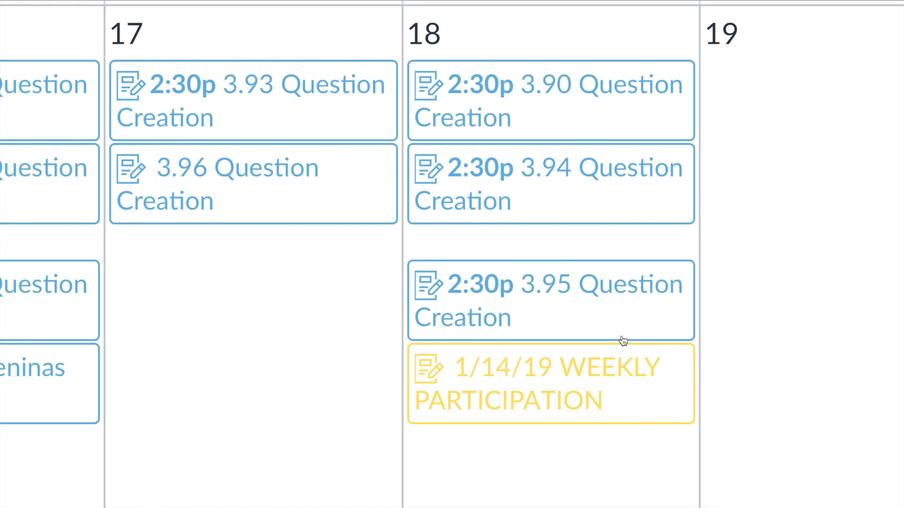
pyautogui.click(531, 391)
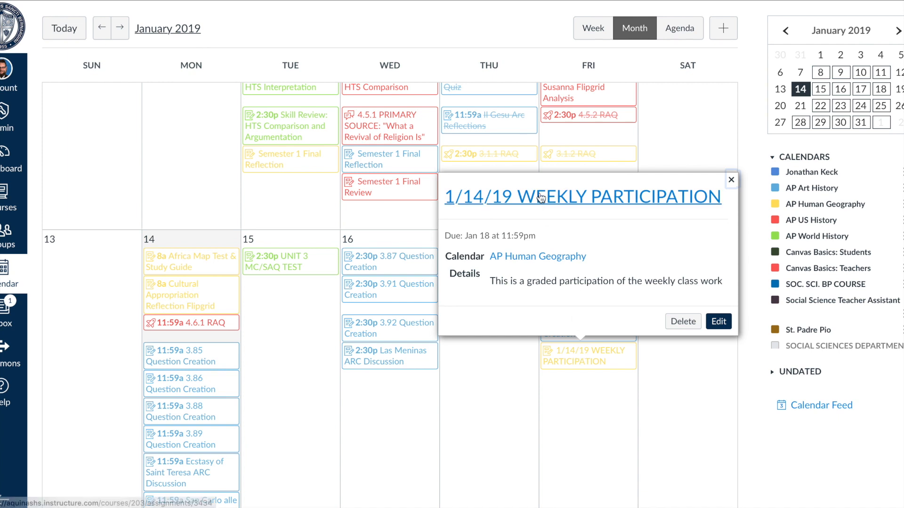
pyautogui.click(565, 198)
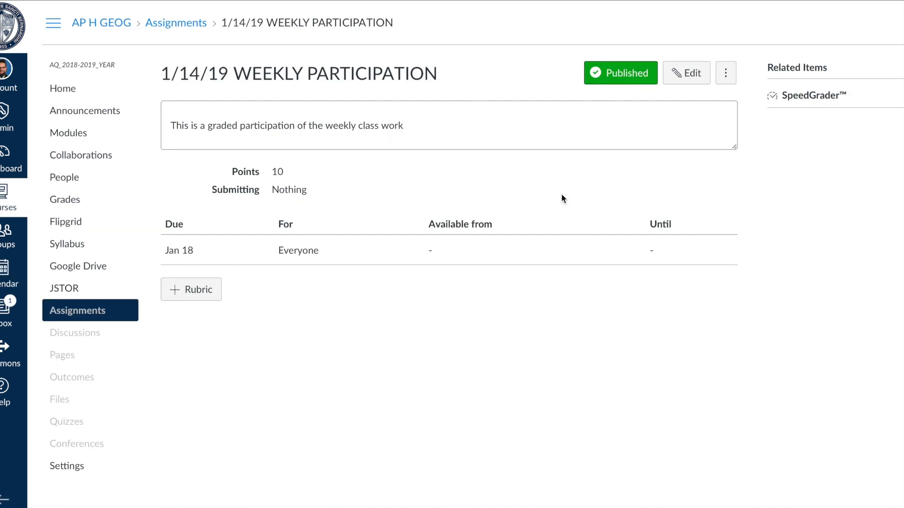